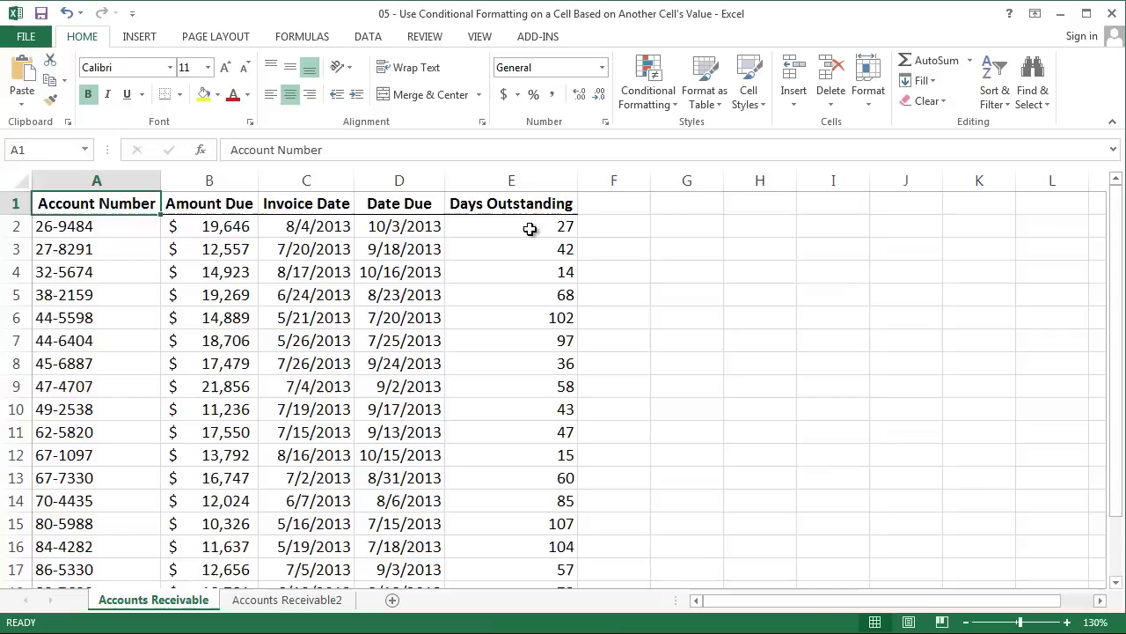
- Glance at the Accounts Receivable2 sheet, then return to the Accounts Receivable sheet
key("ctrl+Page_Down")
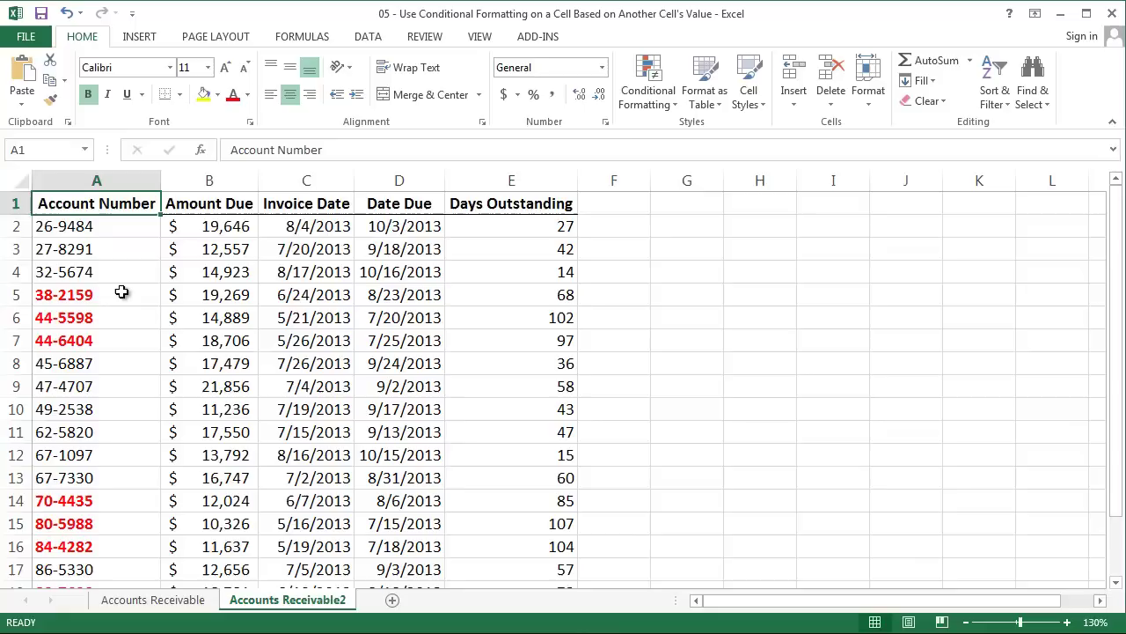
key("ctrl+Page_Up")
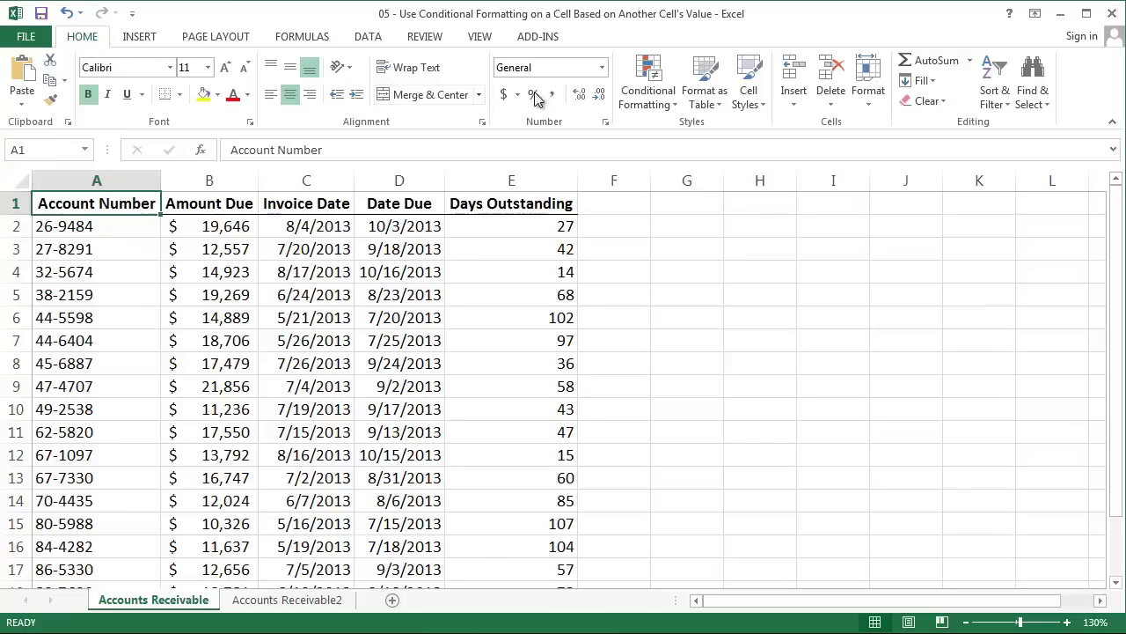
- Start a new conditional formatting rule of type 'Use a formula to determine which cells to format'
left_click(640, 99)
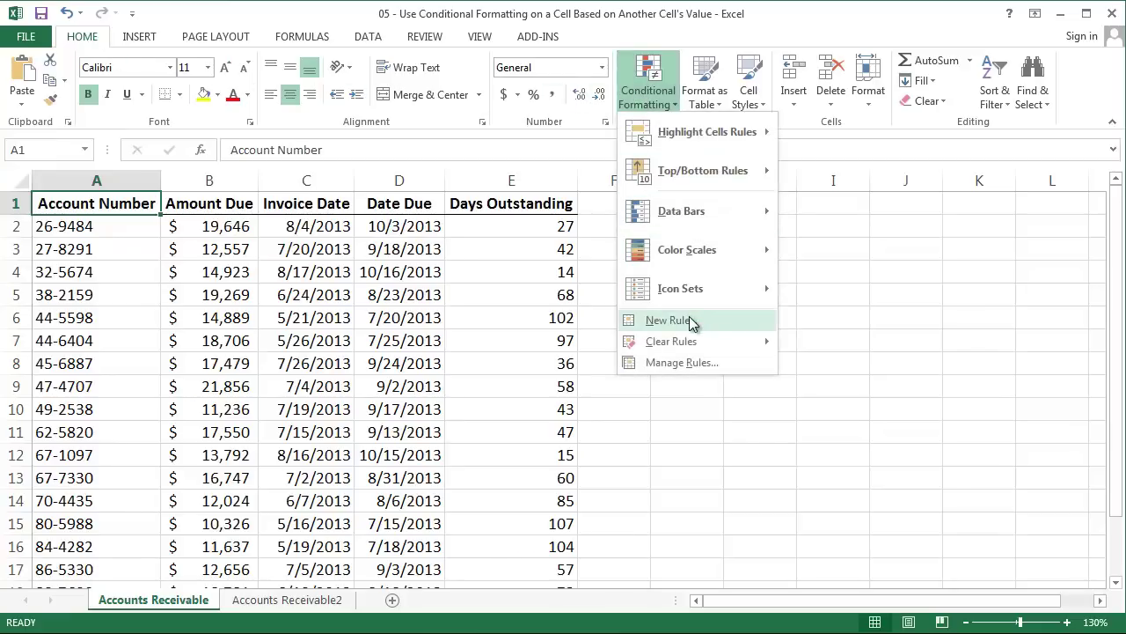
left_click(690, 320)
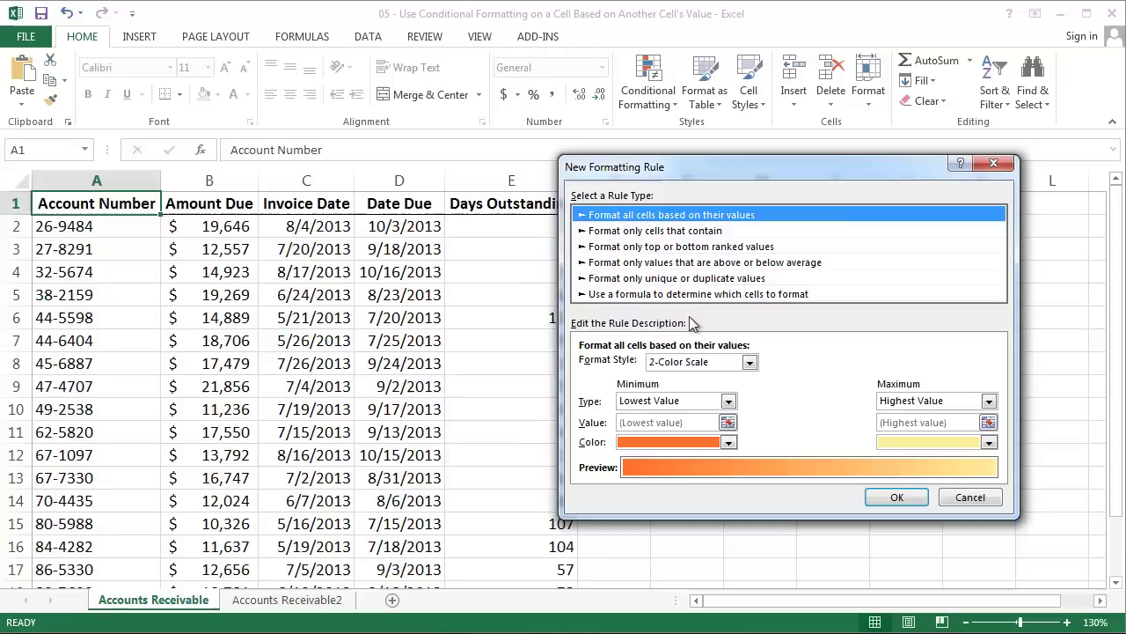
left_click(592, 296)
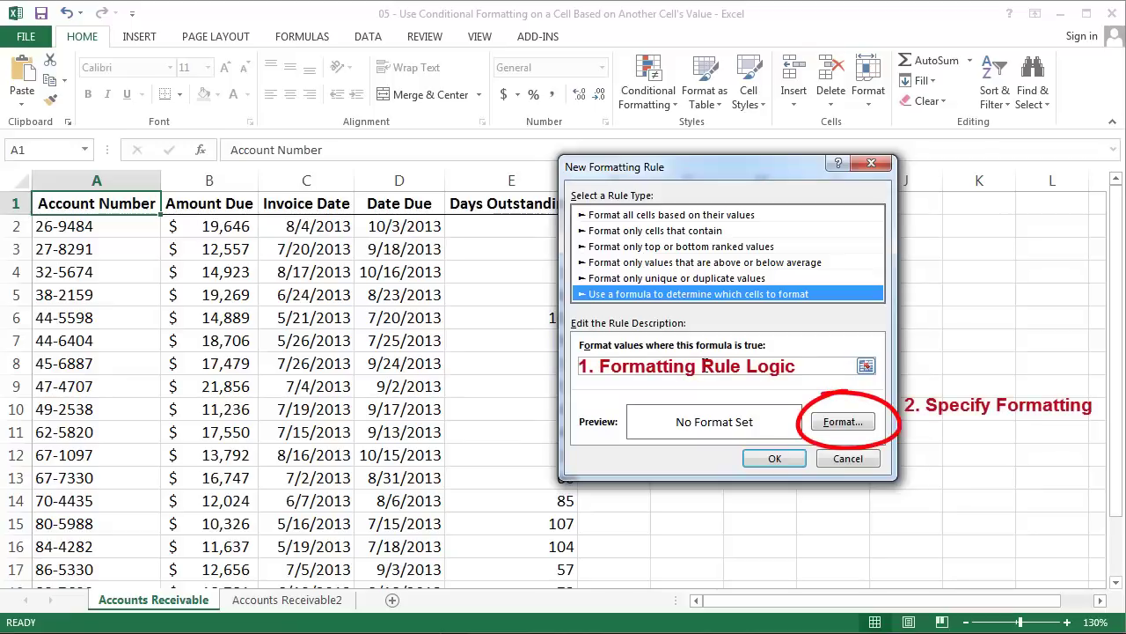
- Enter the rule formula =$E2>60, with column E fixed and the row relative
left_click_drag(787, 168, 838, 168)
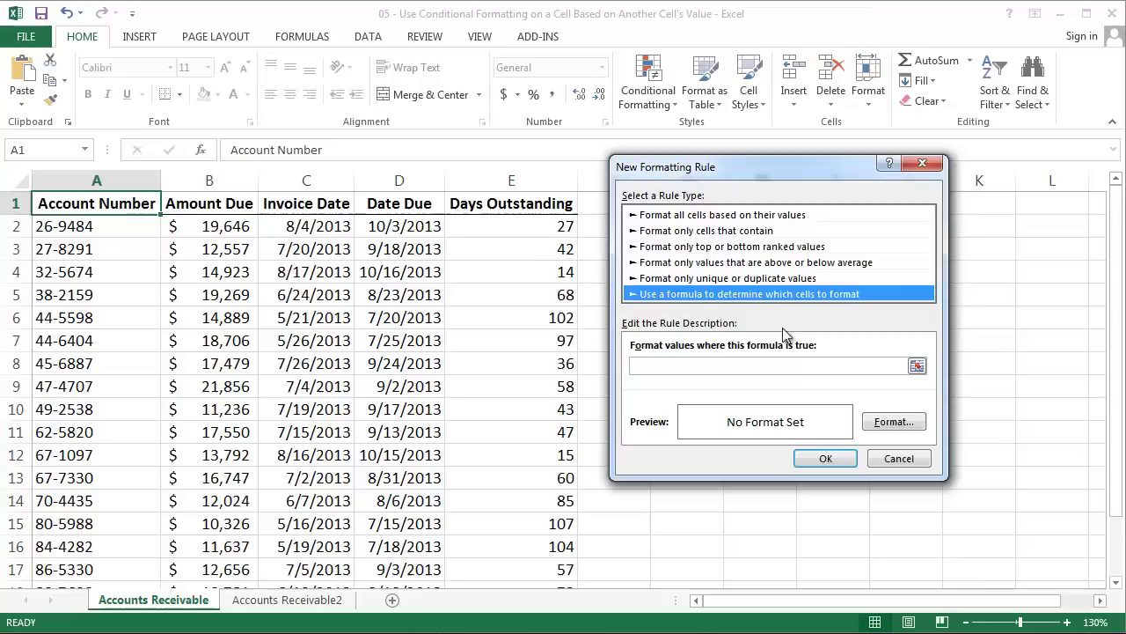
left_click(769, 361)
type("=")
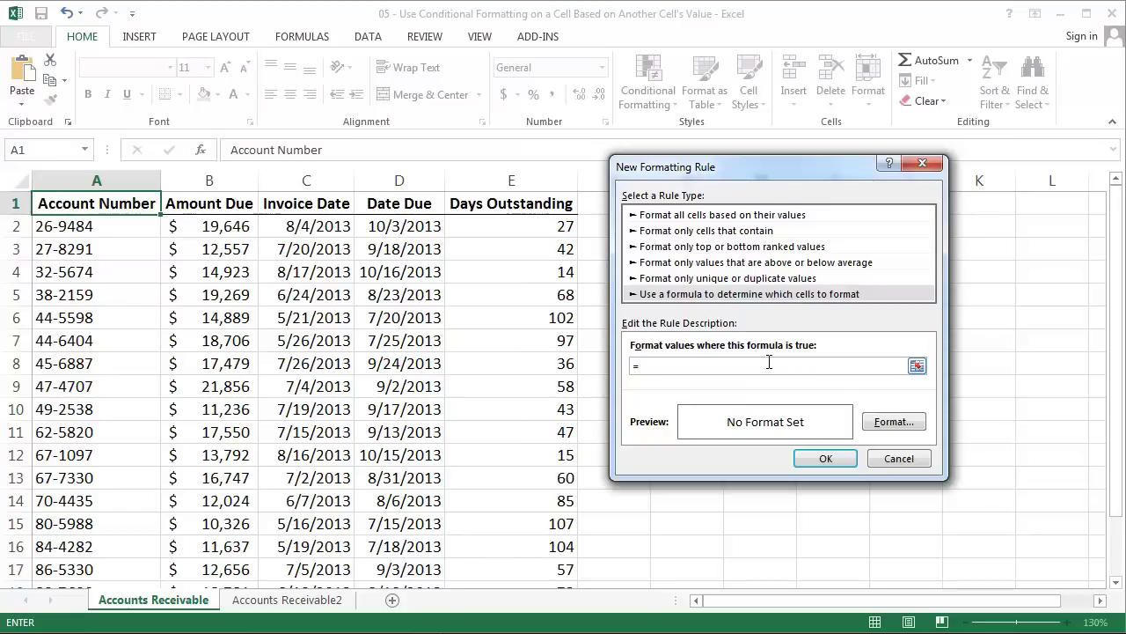
left_click(555, 231)
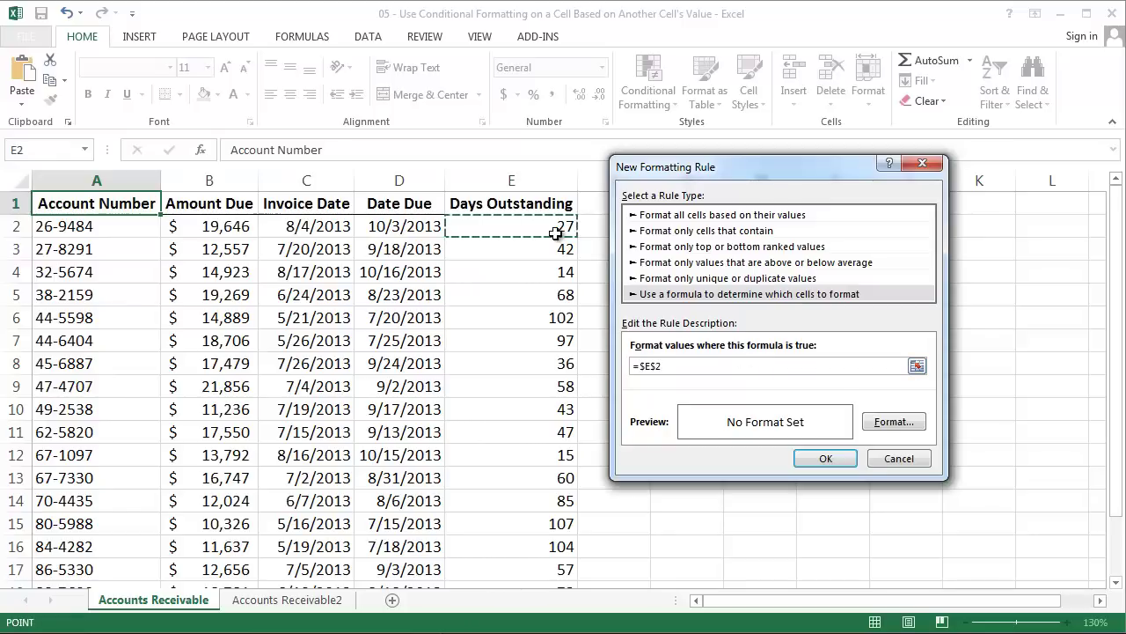
type(">60")
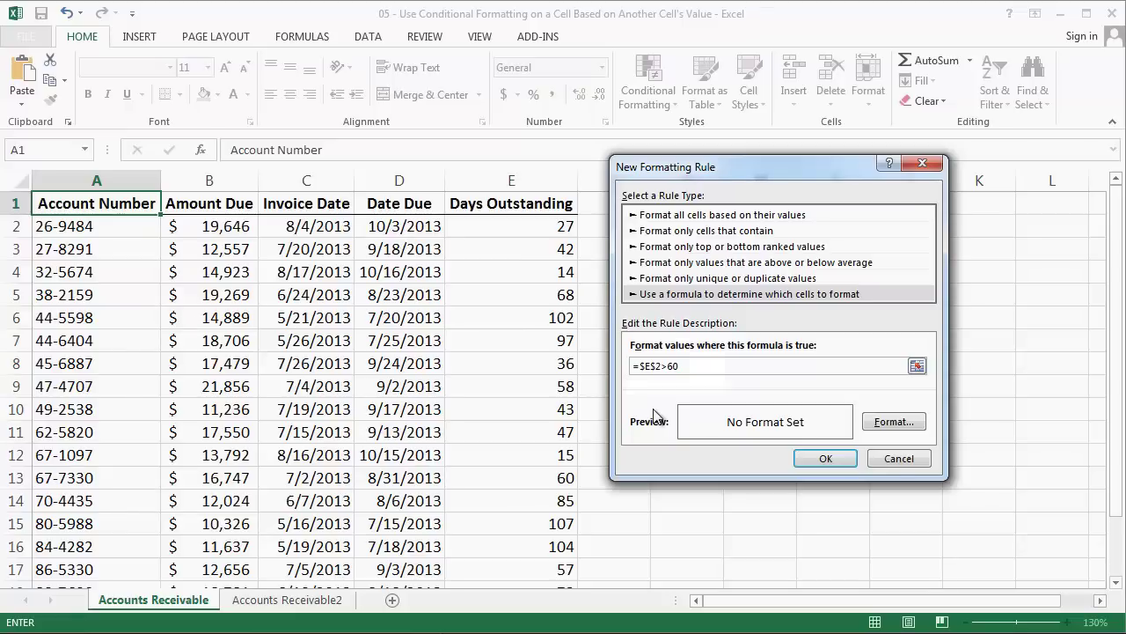
key("BackSpace")
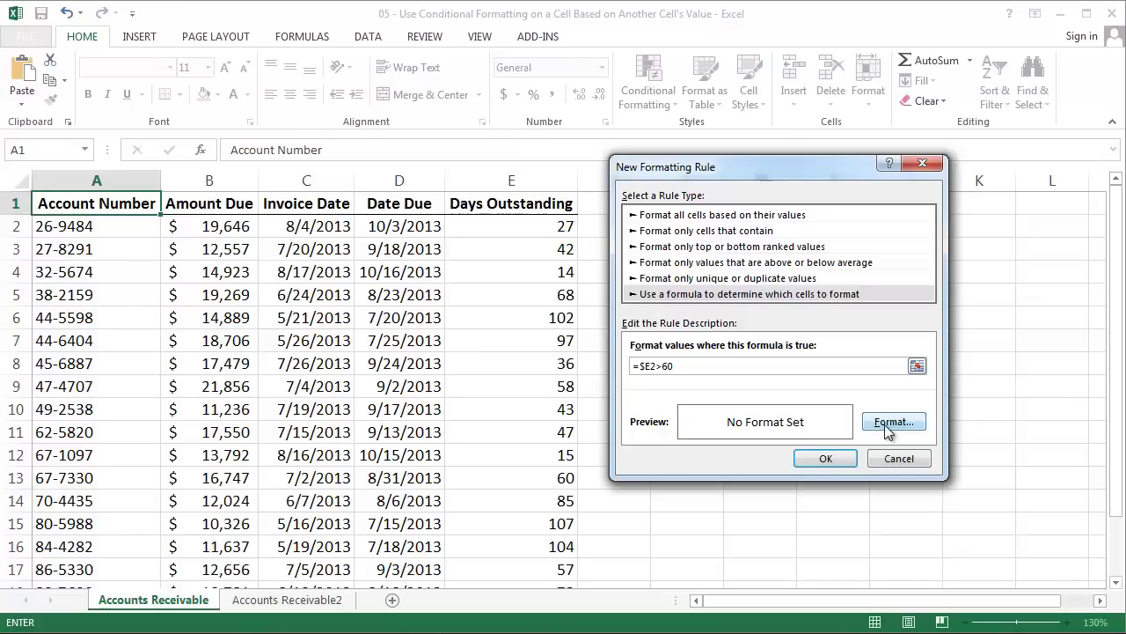
- Give the rule a Bold, Red font format and create the rule
left_click(888, 425)
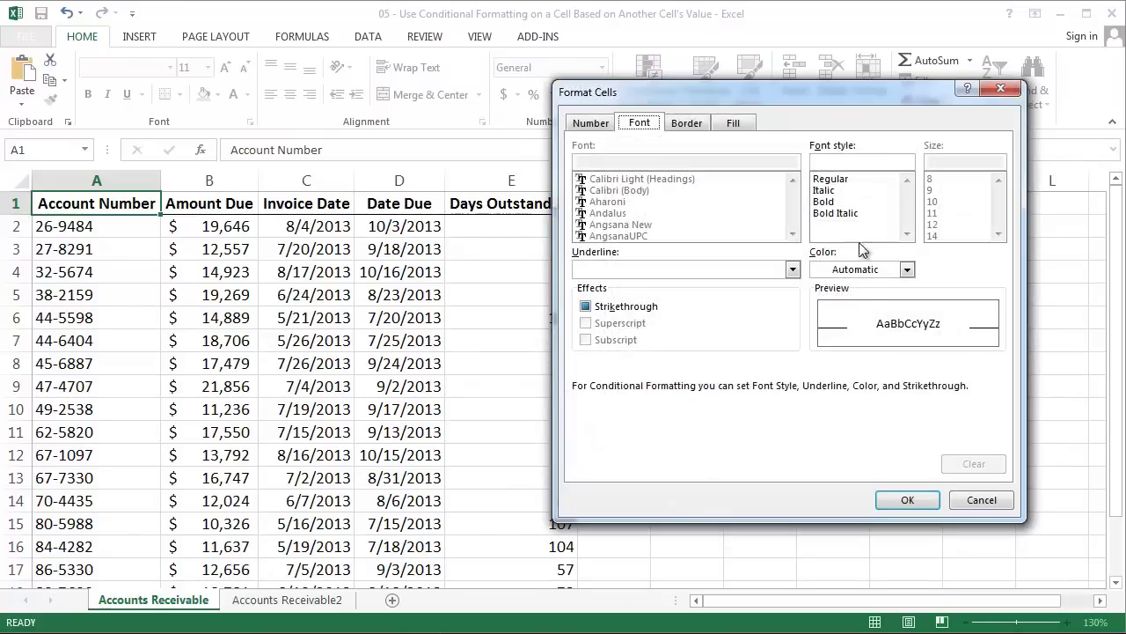
left_click(855, 202)
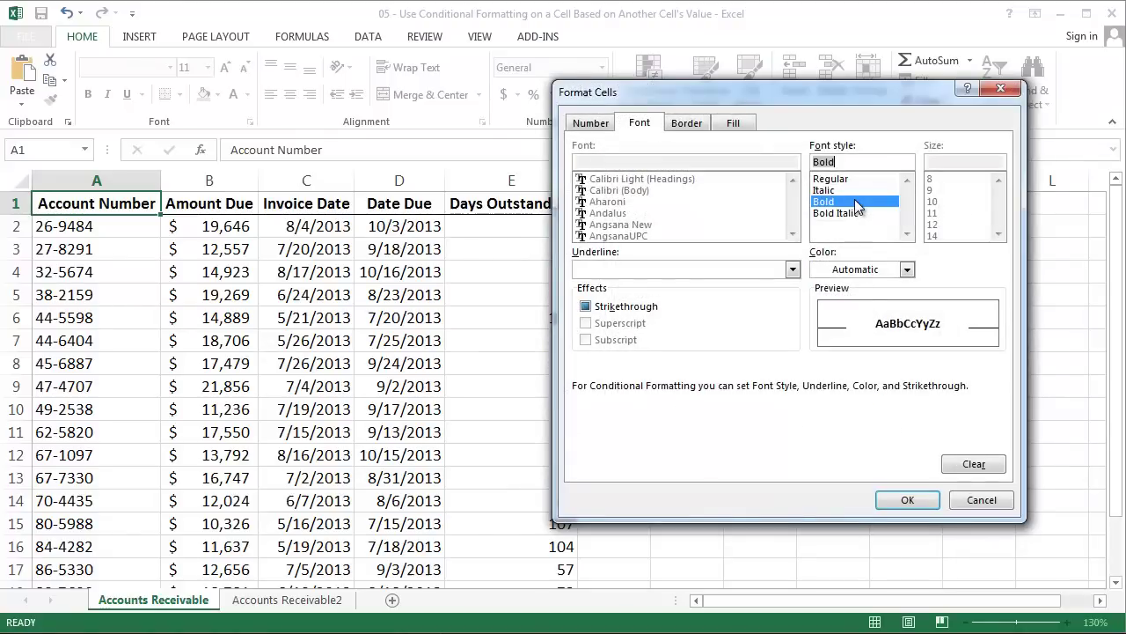
left_click(880, 268)
left_click(830, 426)
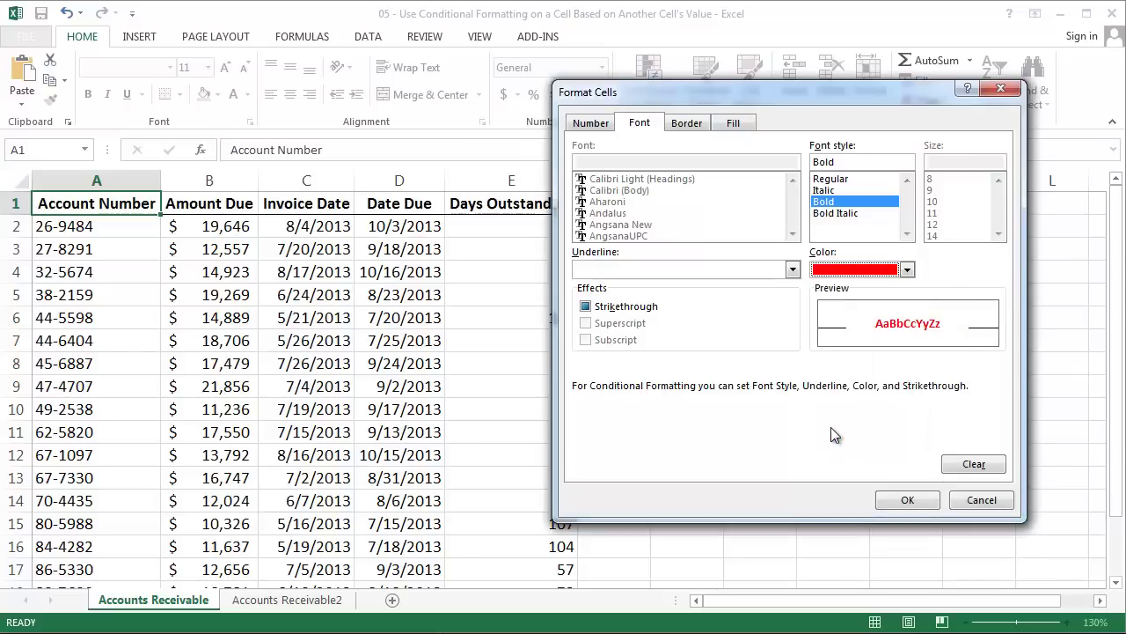
left_click(892, 501)
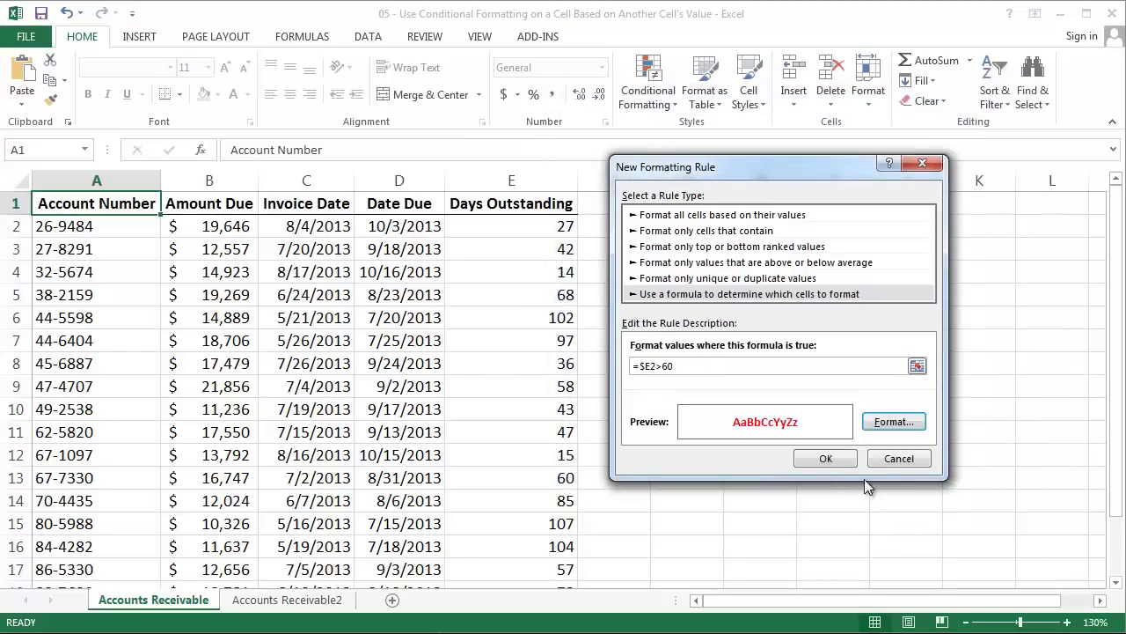
left_click(828, 458)
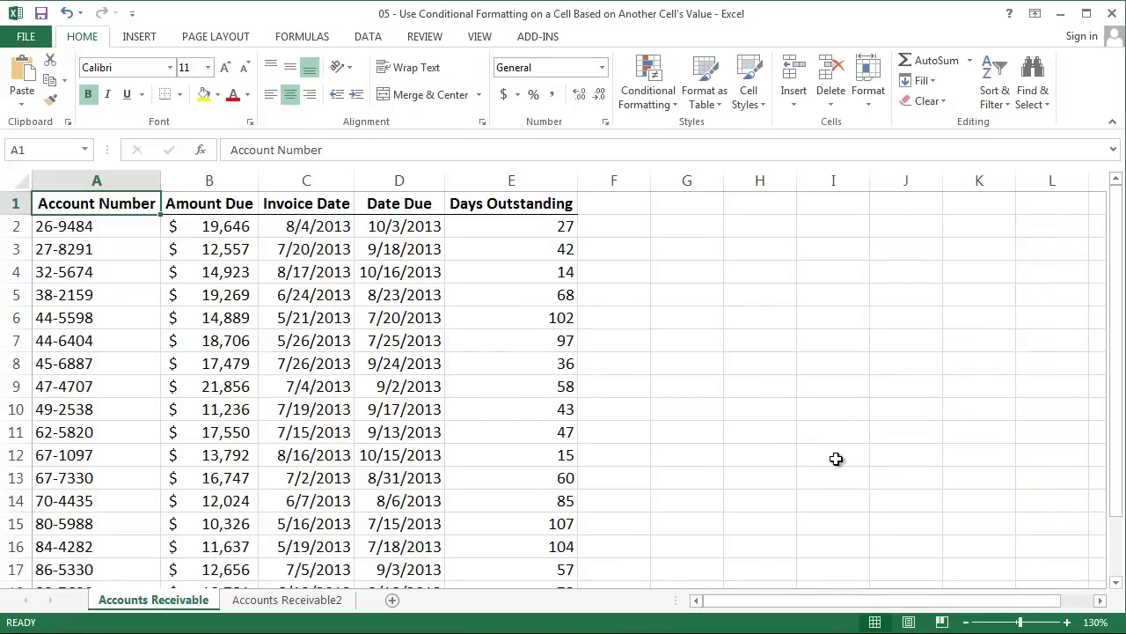
- Open the Rules Manager showing This Worksheet's rules and select the =$E2>60 rule
left_click(654, 104)
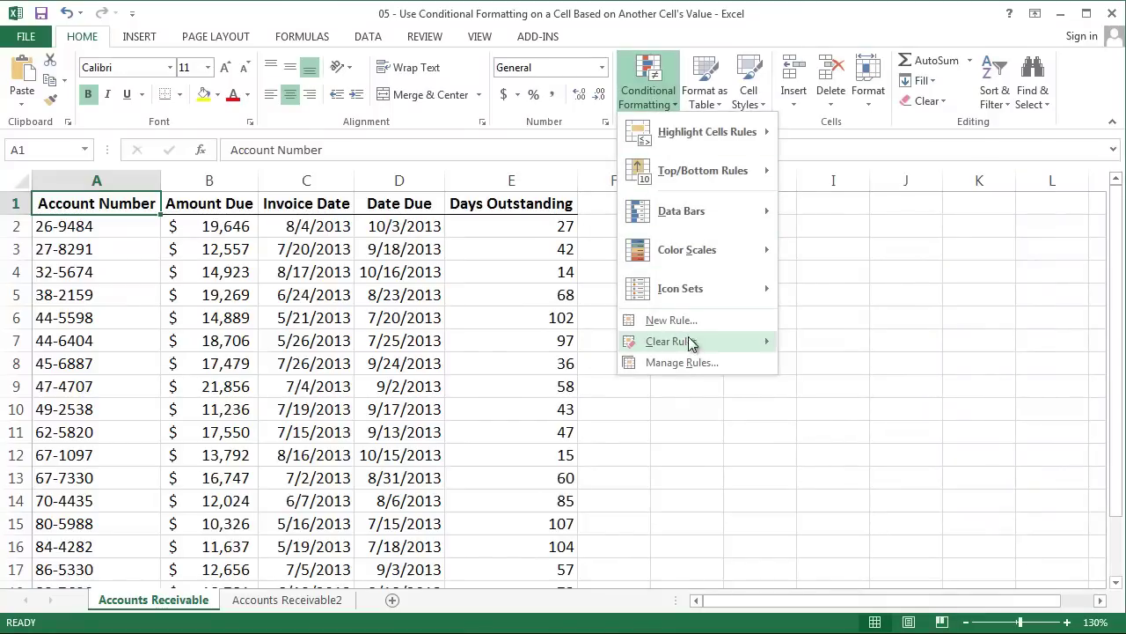
left_click(694, 364)
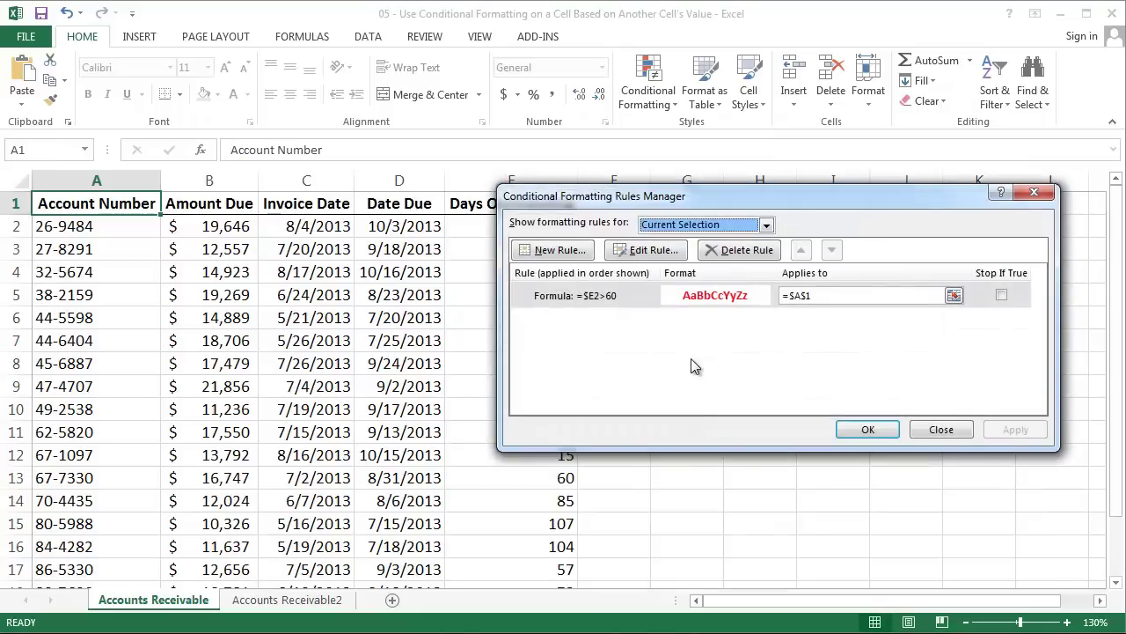
left_click(630, 300)
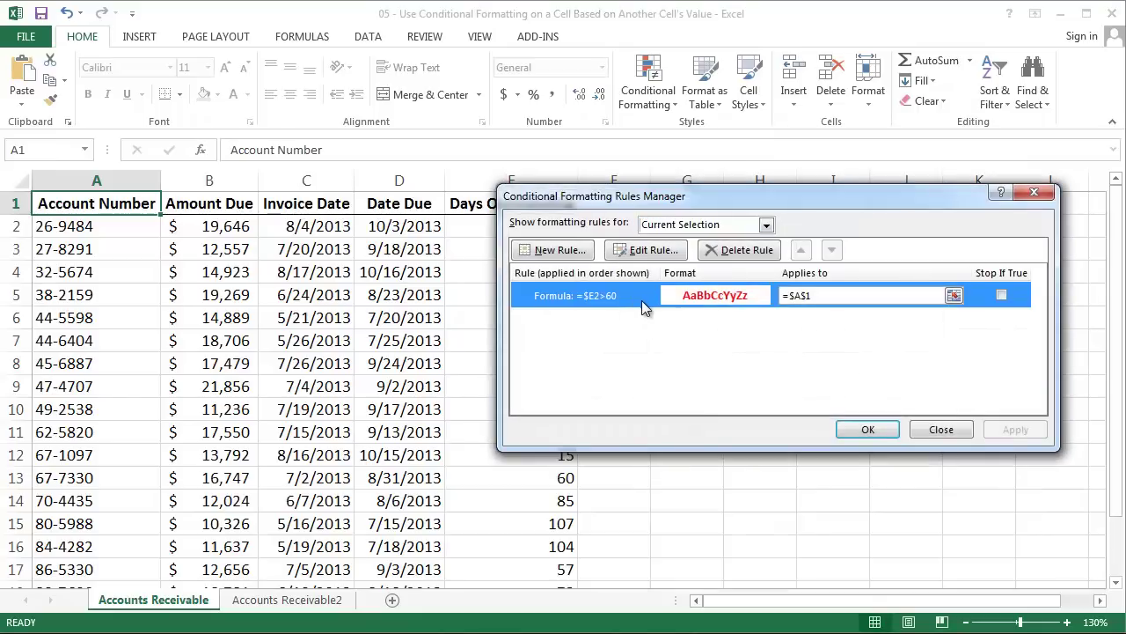
left_click(685, 227)
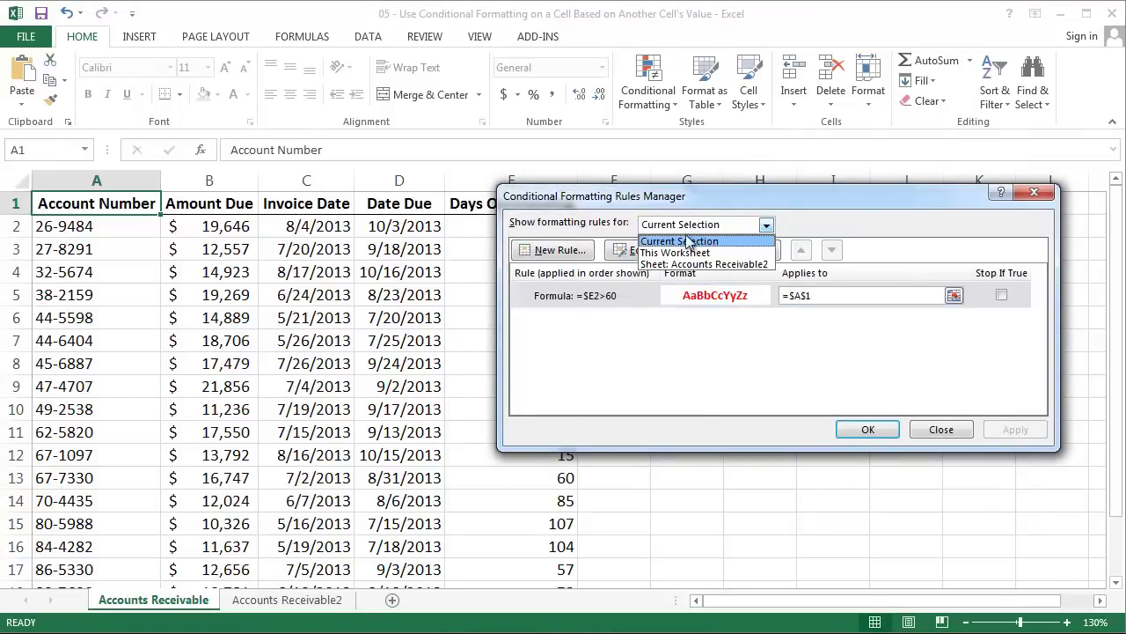
left_click(683, 254)
left_click(643, 297)
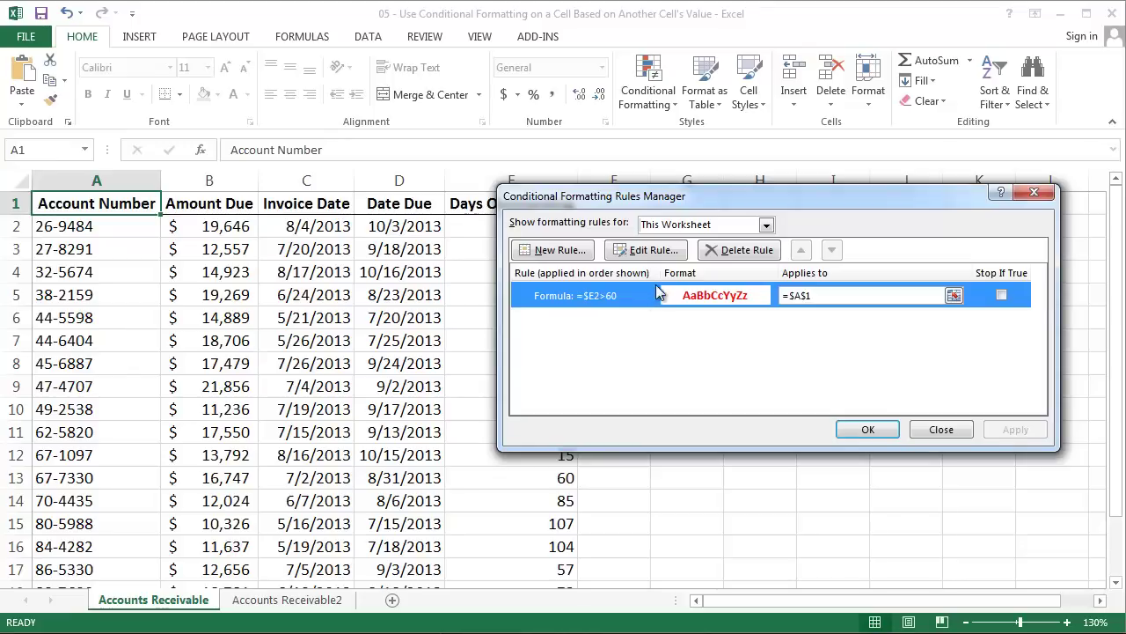
- Change the rule's Applies to range from $A$1 to $A$2:$A$20, then apply and close
left_click_drag(790, 297, 830, 295)
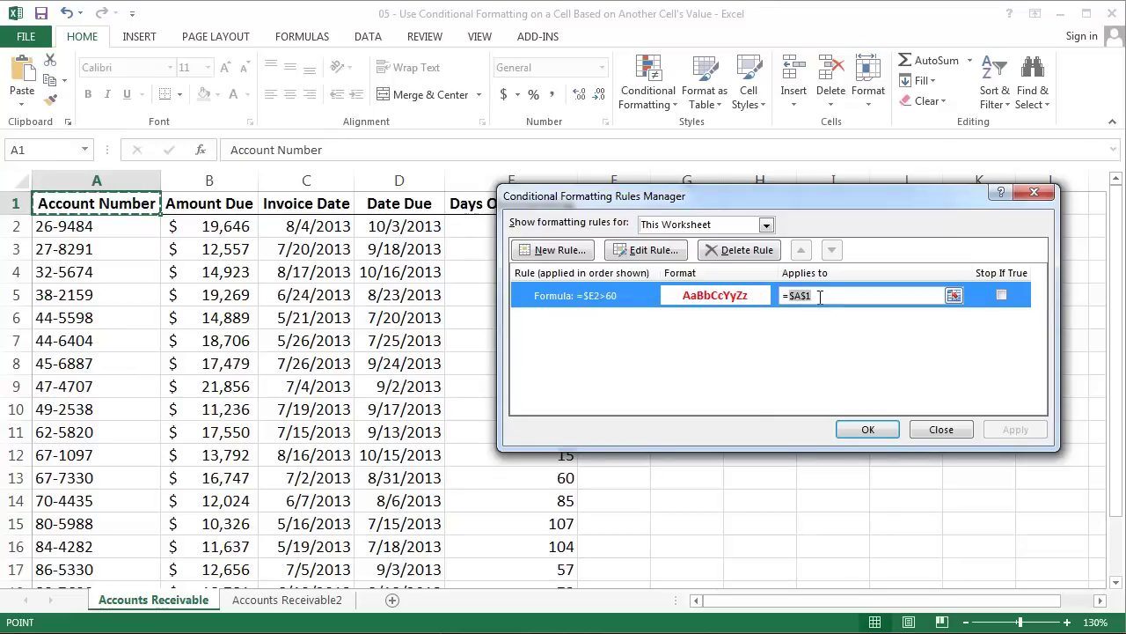
key("Delete")
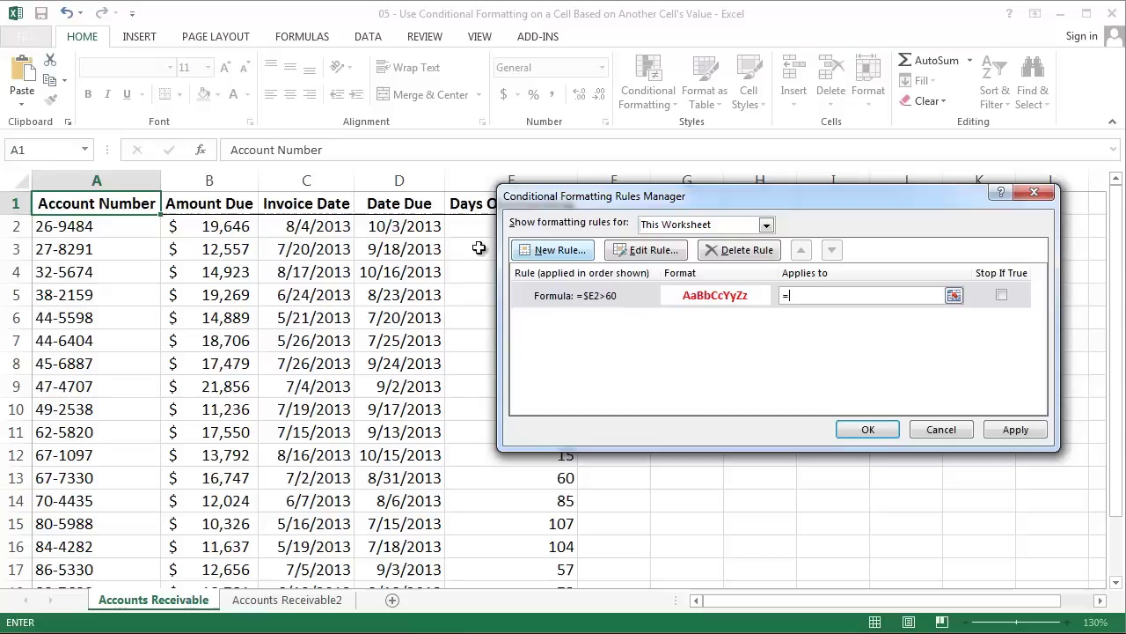
left_click_drag(143, 222, 119, 545)
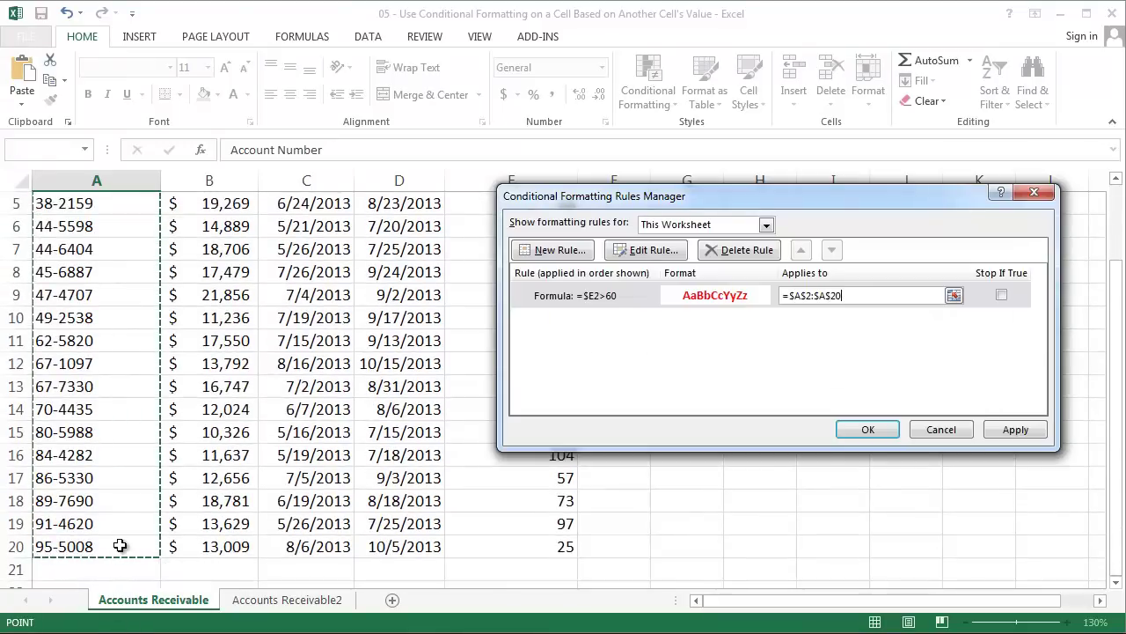
left_click(1013, 429)
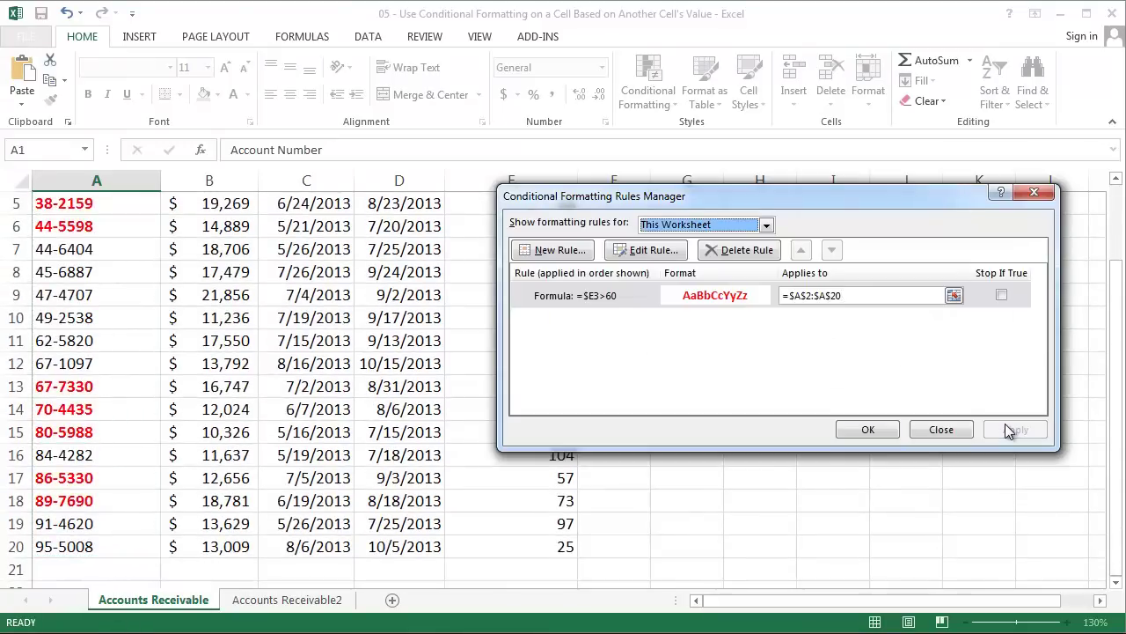
left_click(855, 428)
scroll(378, 317, "up", 2)
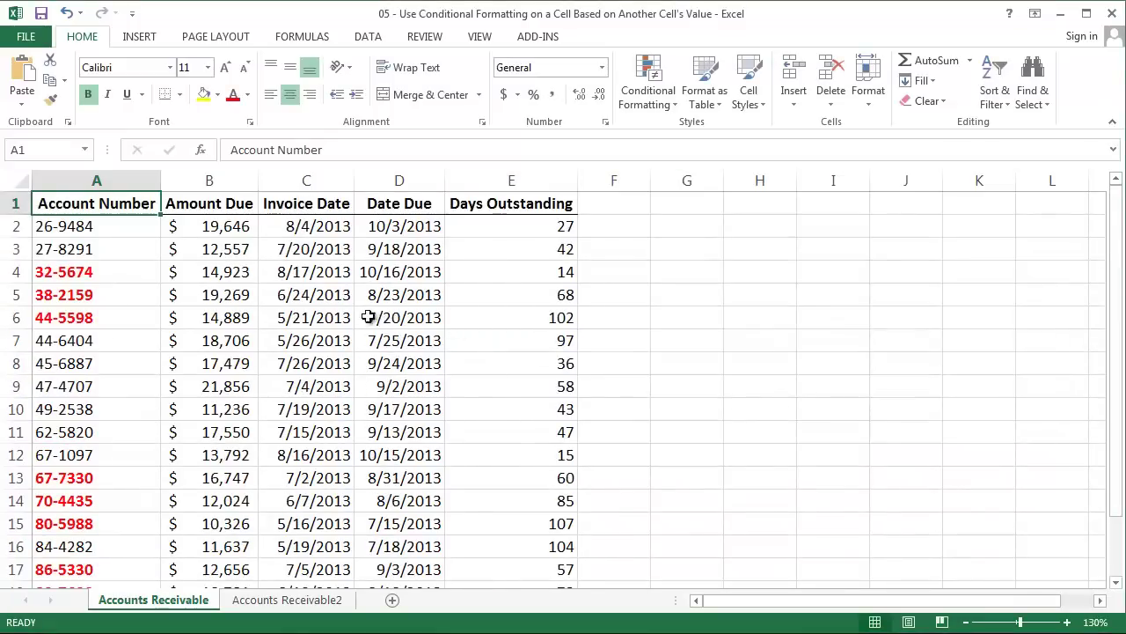
left_click(142, 272)
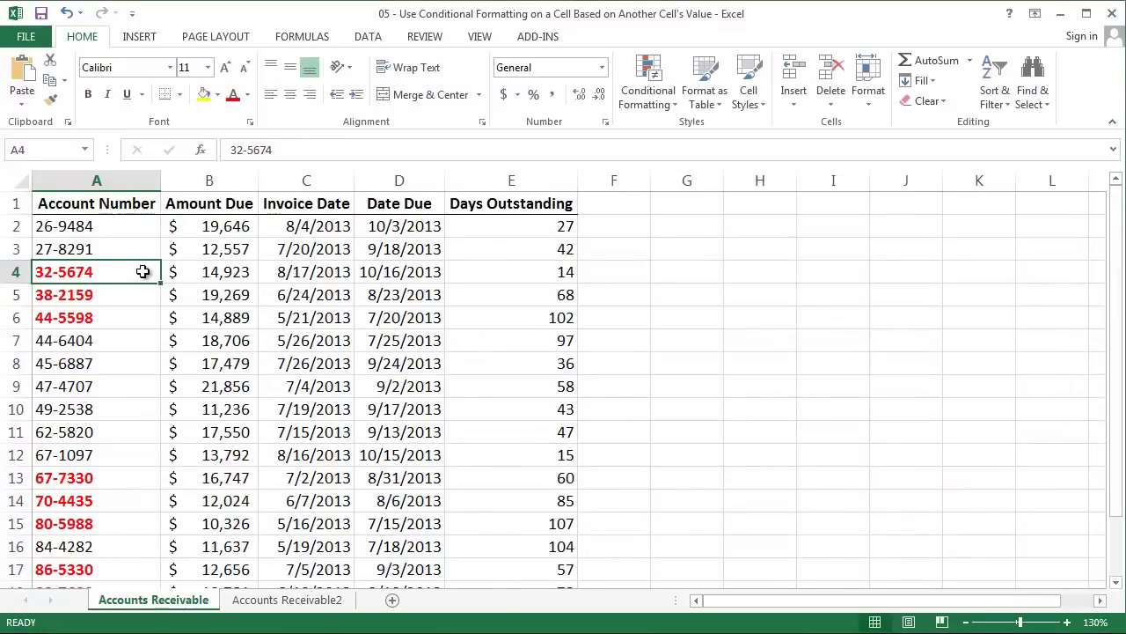